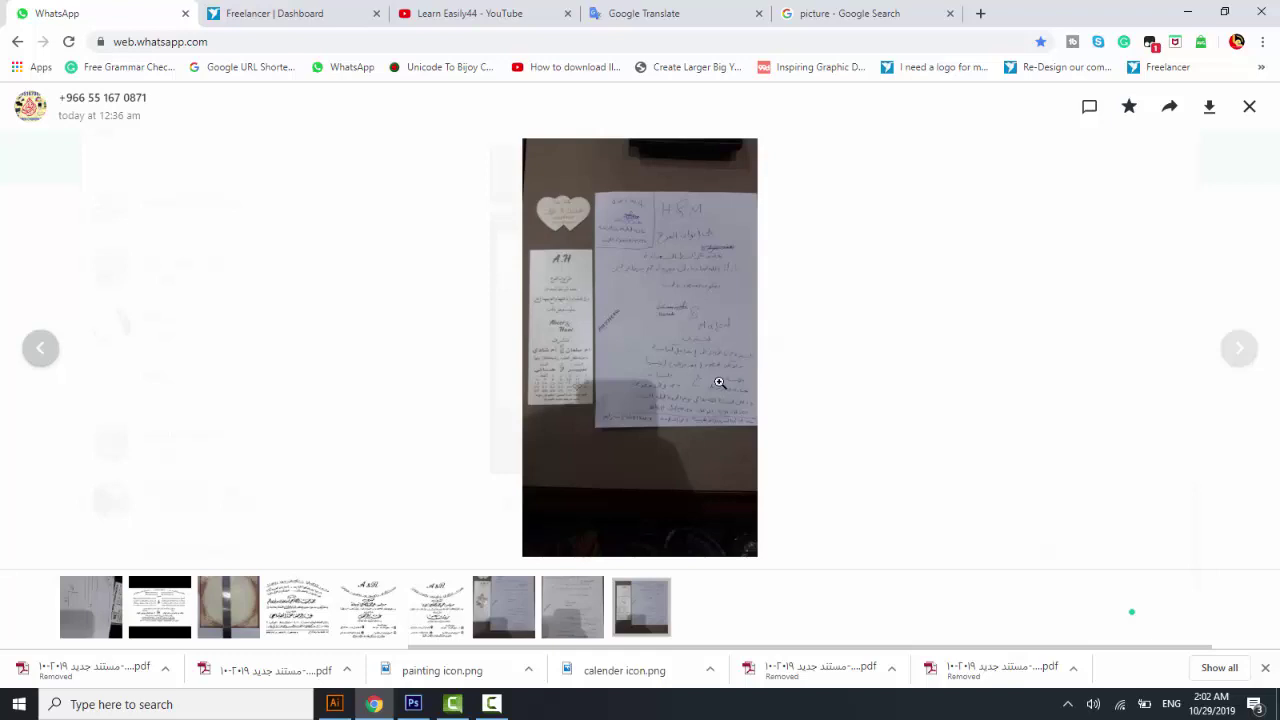
# Step: Examine the photos of the handwritten invitation text and the sample card in the WhatsApp chat
pyautogui.press('Escape')
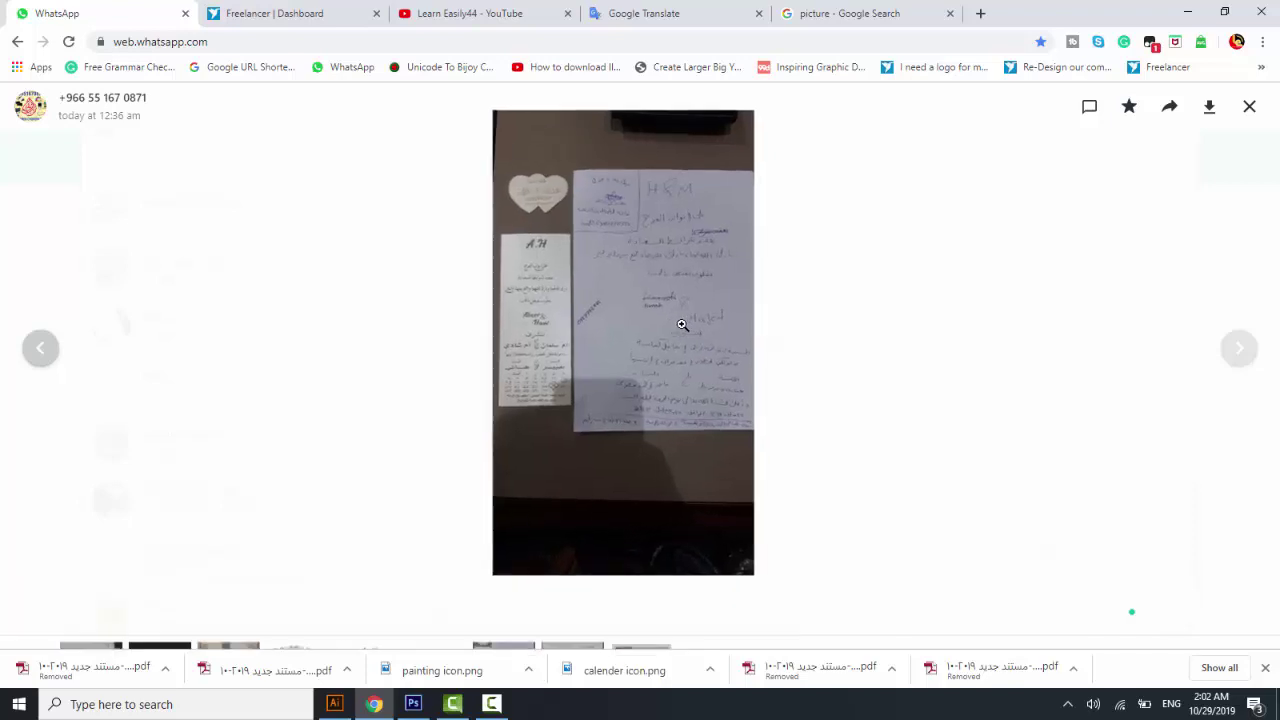
pyautogui.scroll(2, 620, 345)
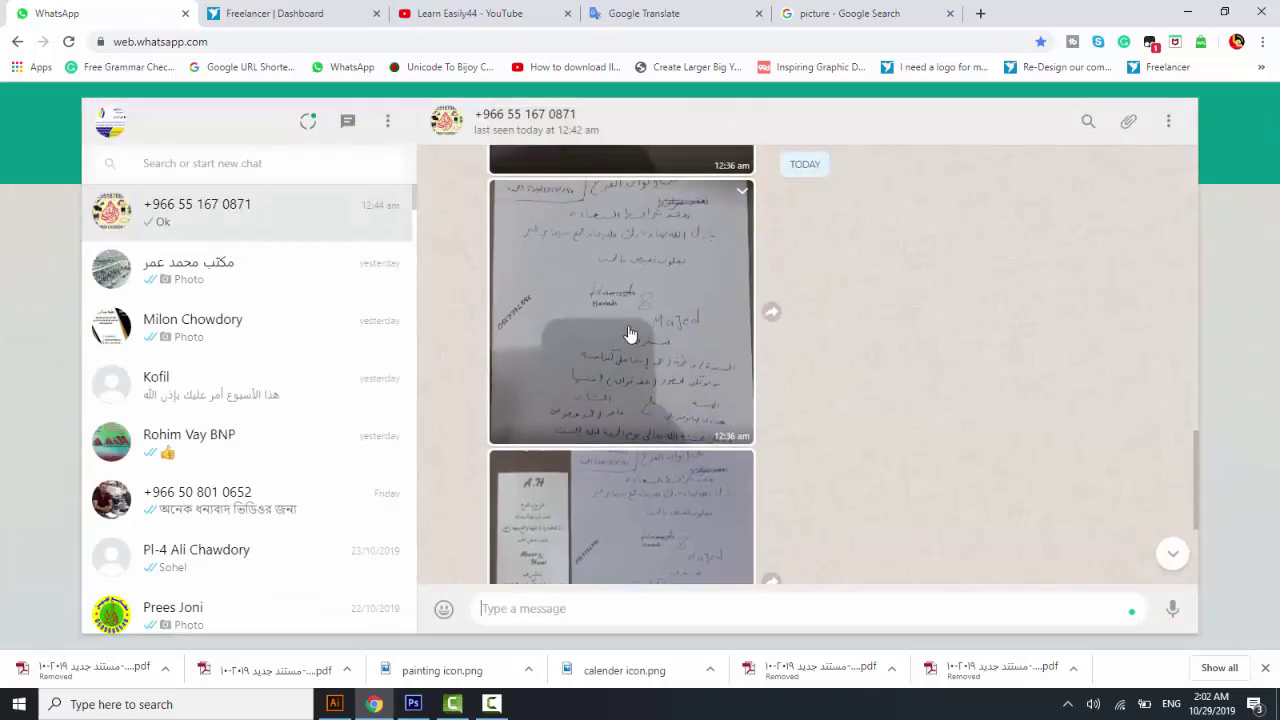
pyautogui.scroll(-2, 688, 318)
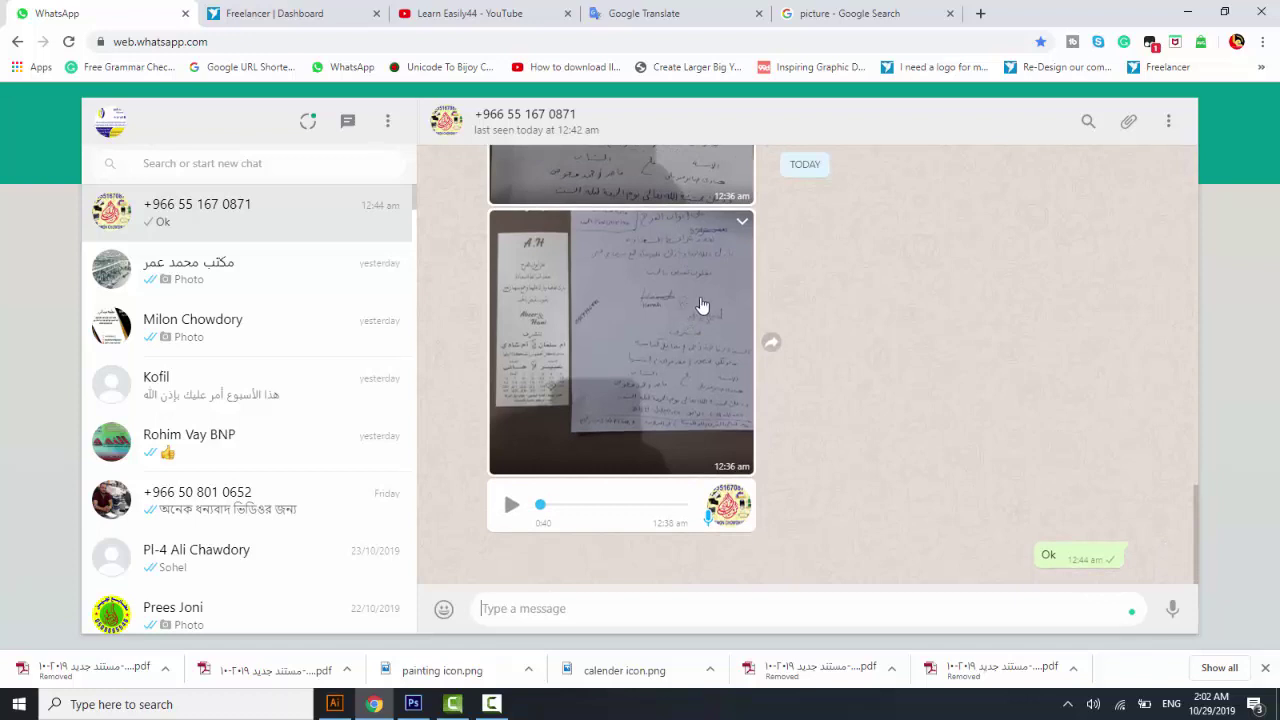
pyautogui.scroll(2, 725, 295)
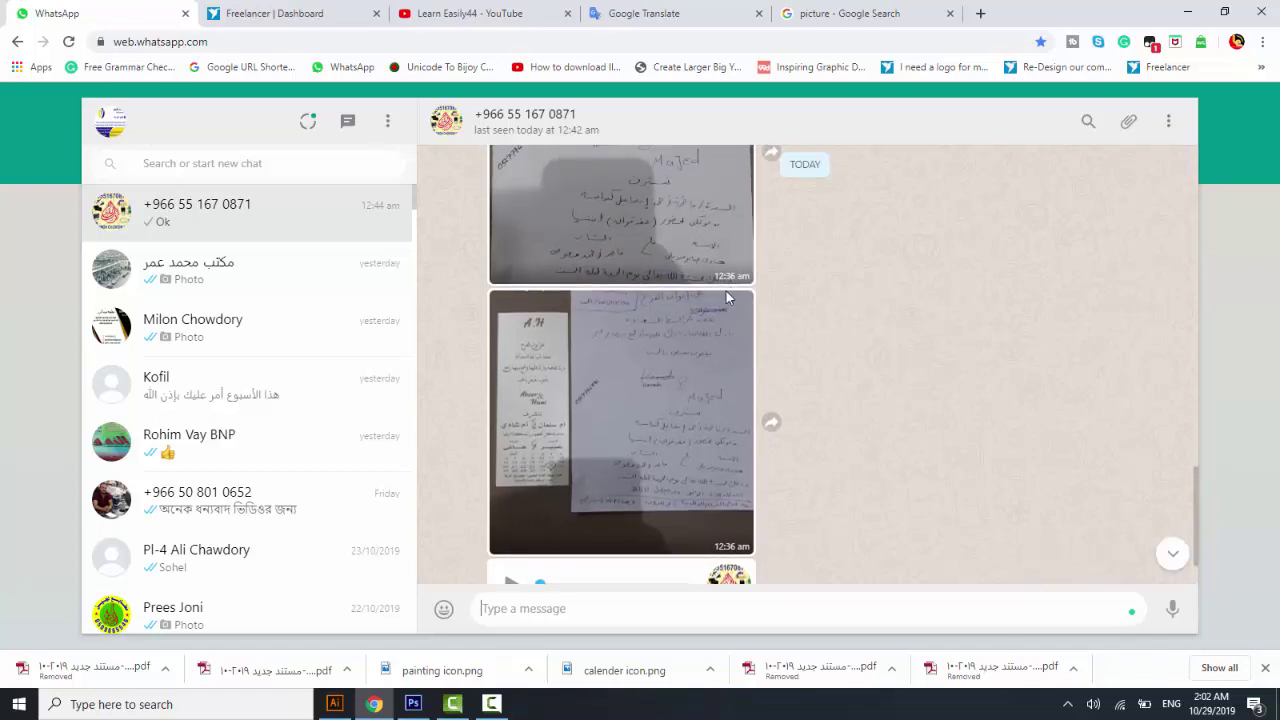
pyautogui.scroll(2, 700, 307)
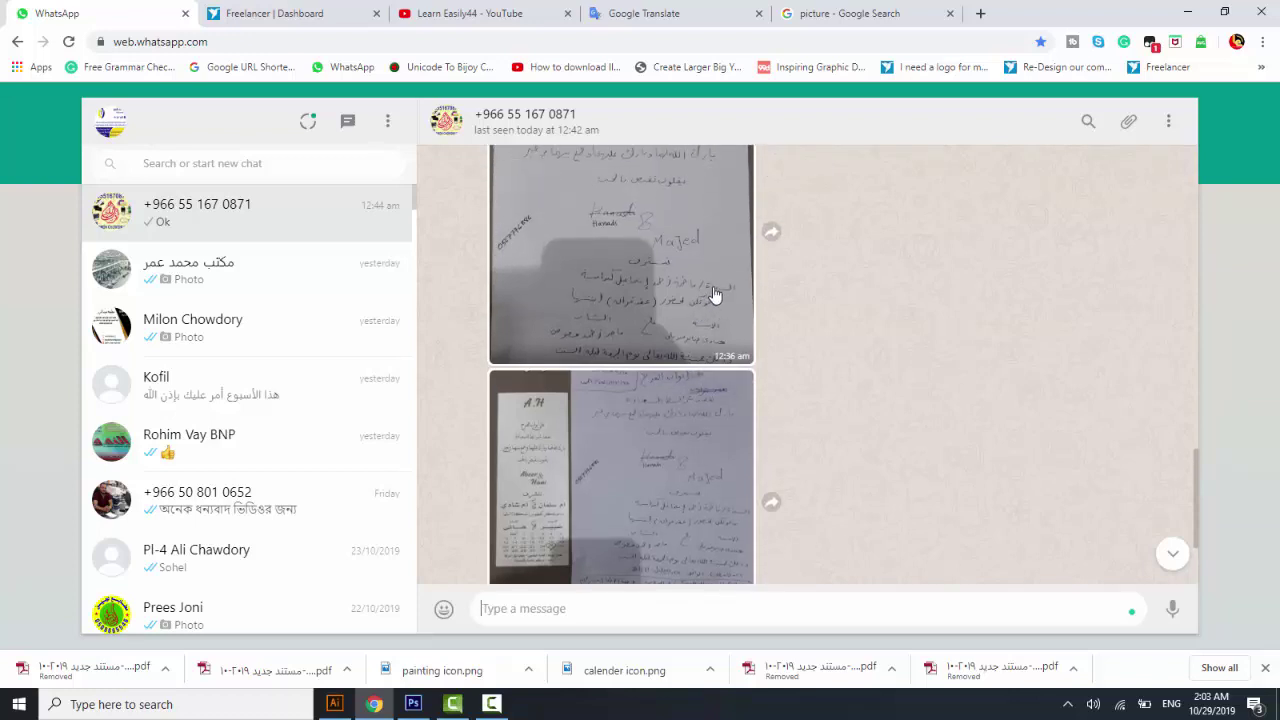
pyautogui.scroll(-3, 714, 296)
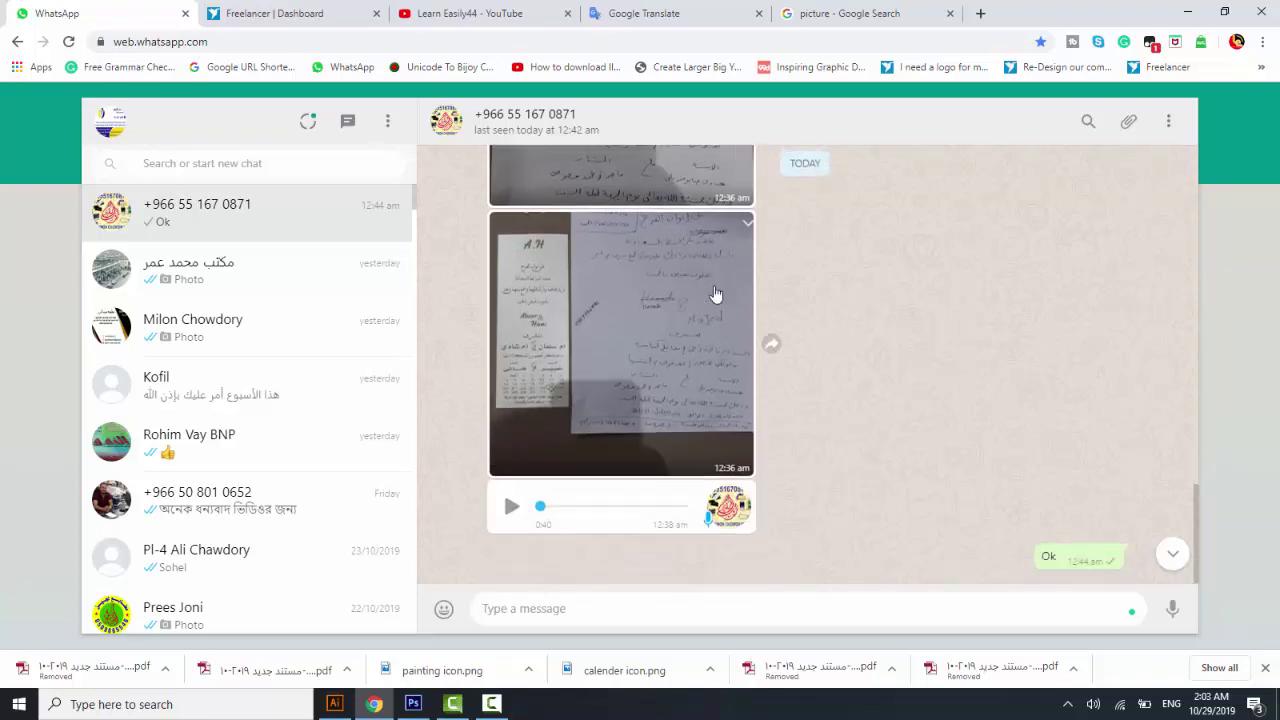
pyautogui.click(645, 311)
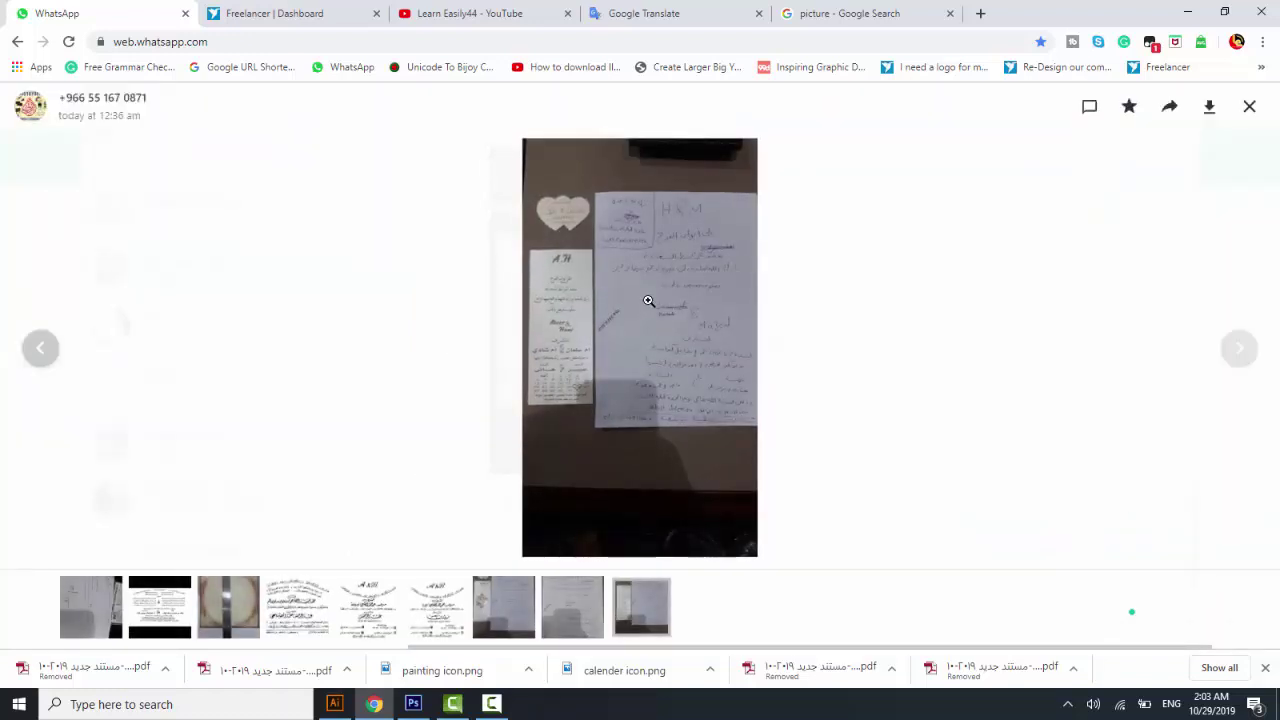
pyautogui.press('Escape')
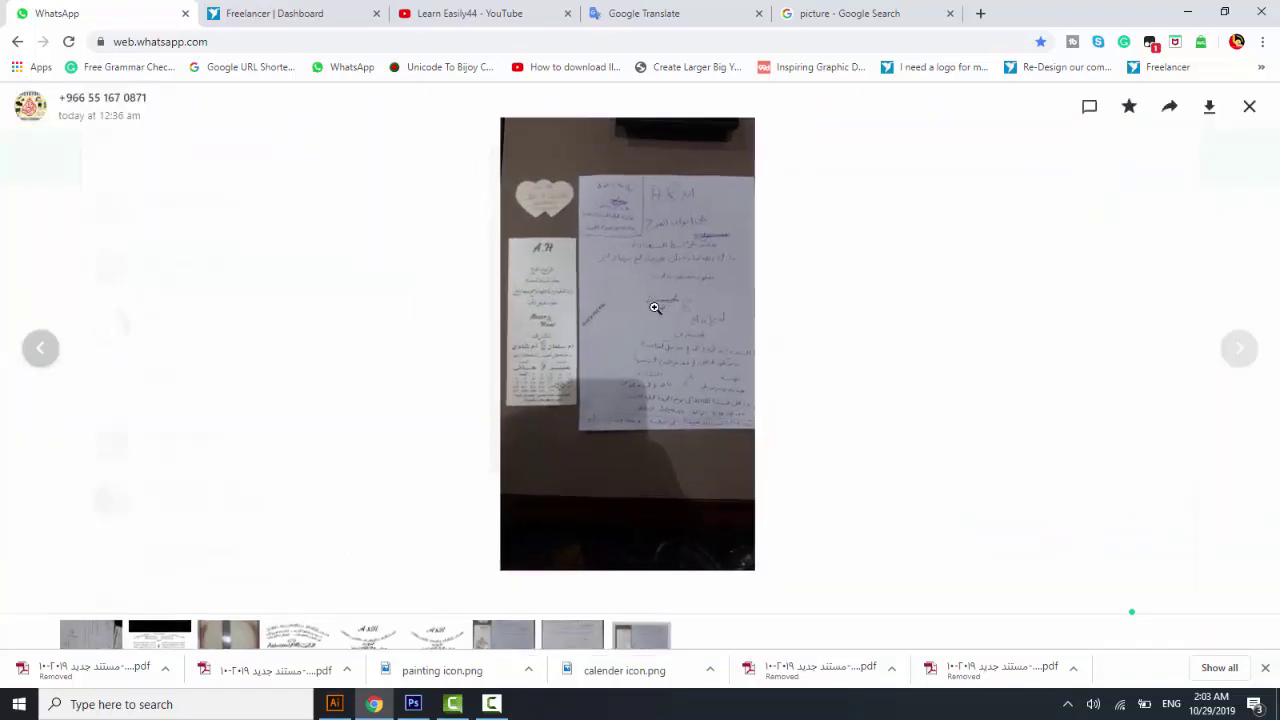
# Step: Save the photo showing the handwritten sheet beside the sample card as a JPEG named a on New Volume (E:), and view the saved file
pyautogui.rightClick(655, 308)
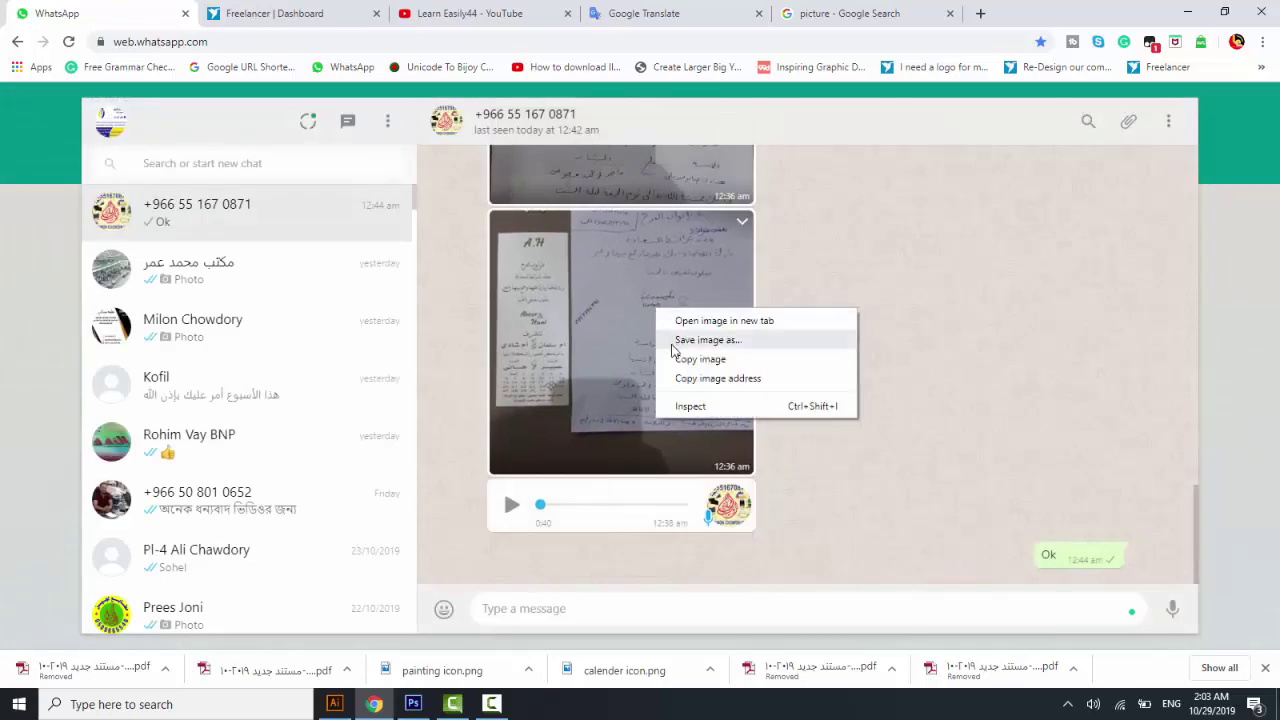
pyautogui.click(714, 343)
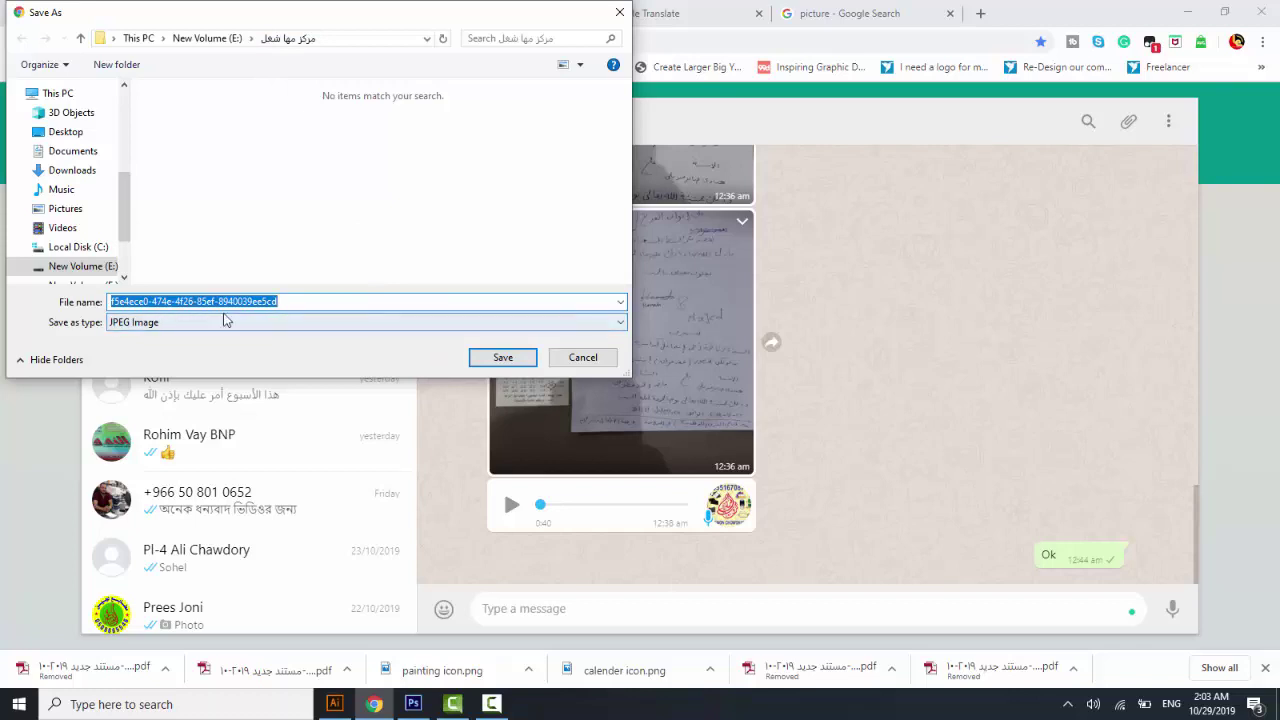
pyautogui.write('a')
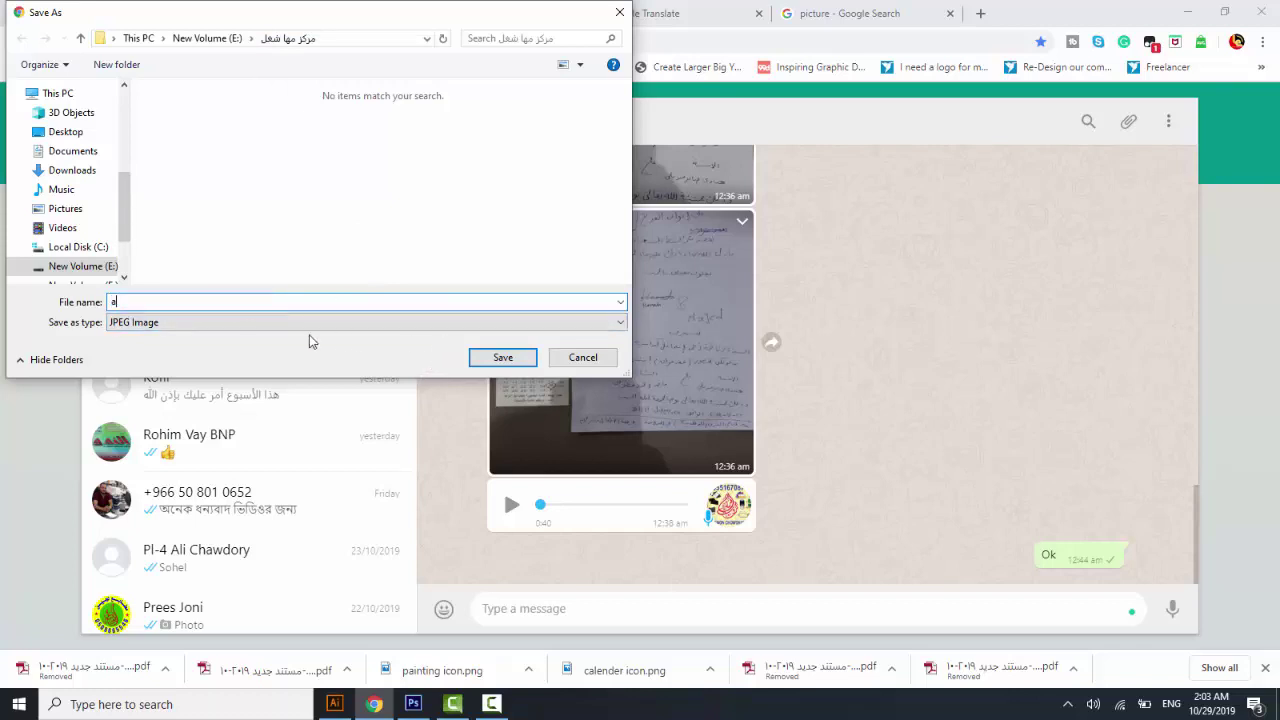
pyautogui.click(519, 358)
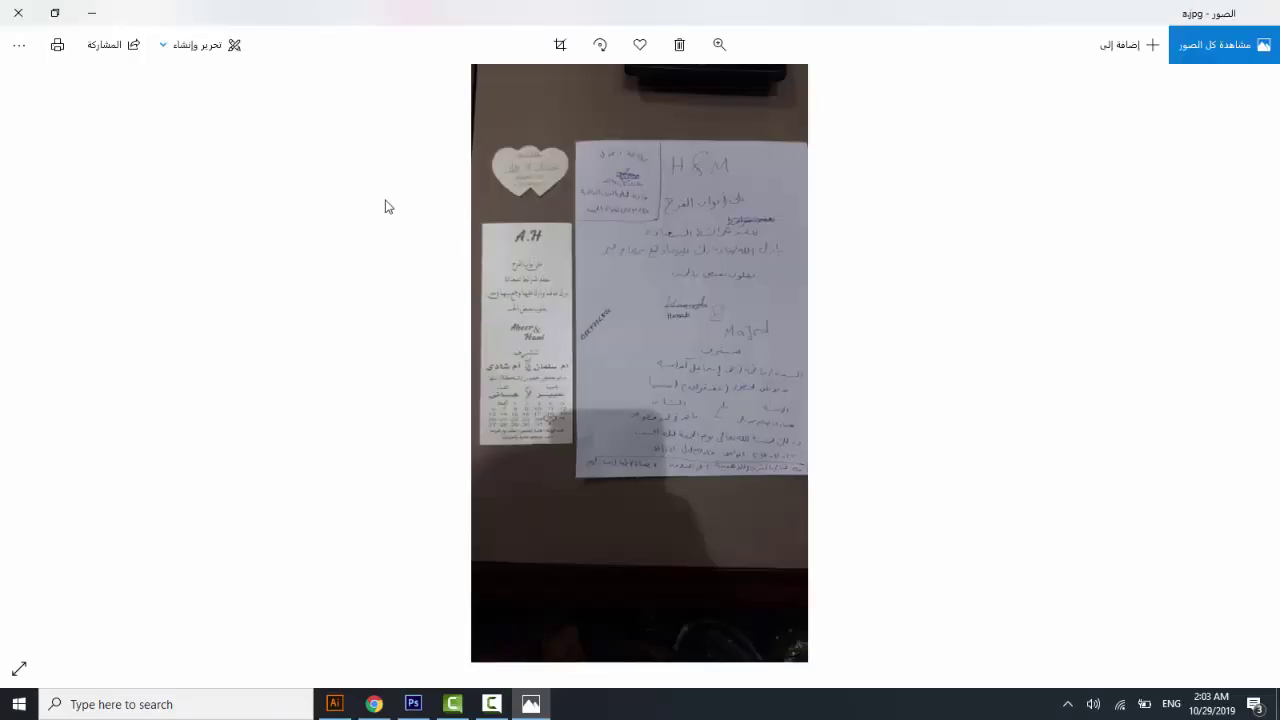
pyautogui.click(18, 12)
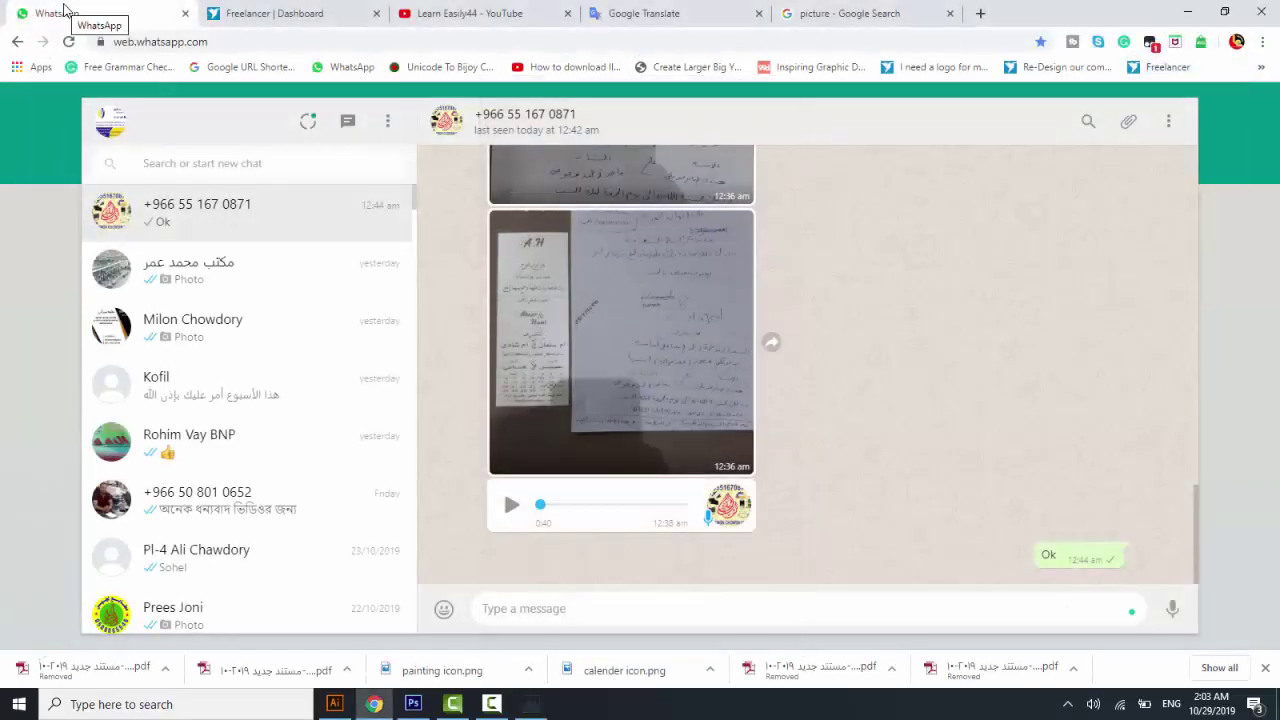
# Step: Minimize the browser and switch to Adobe Illustrator
pyautogui.click(1186, 20)
pyautogui.click(1188, 12)
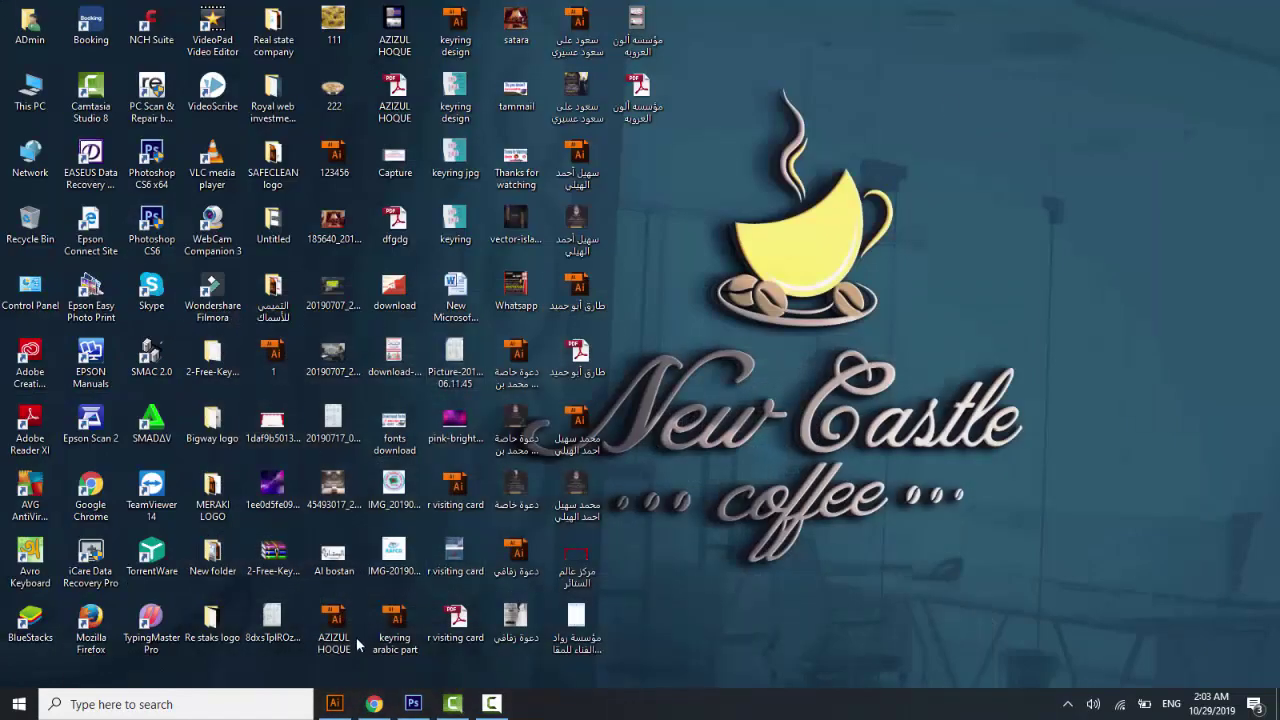
pyautogui.click(335, 704)
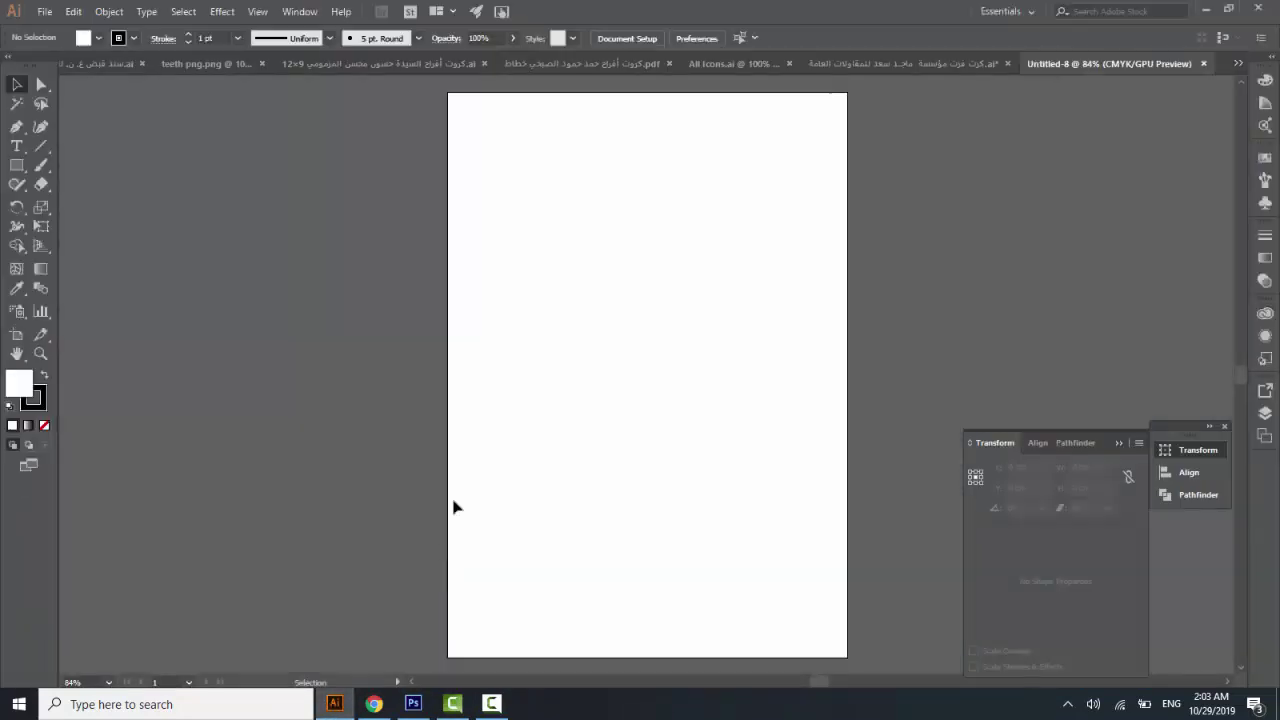
# Step: Try to open the saved photo a directly as an Illustrator document
pyautogui.click(45, 11)
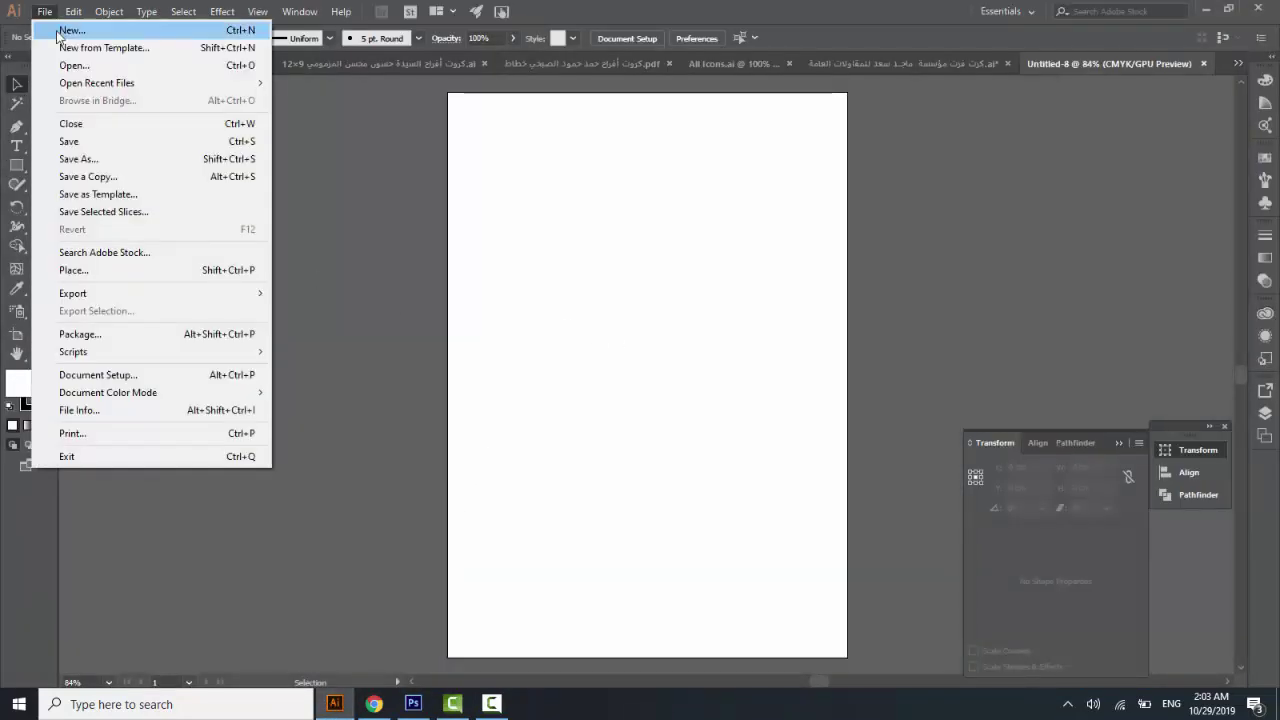
pyautogui.click(81, 60)
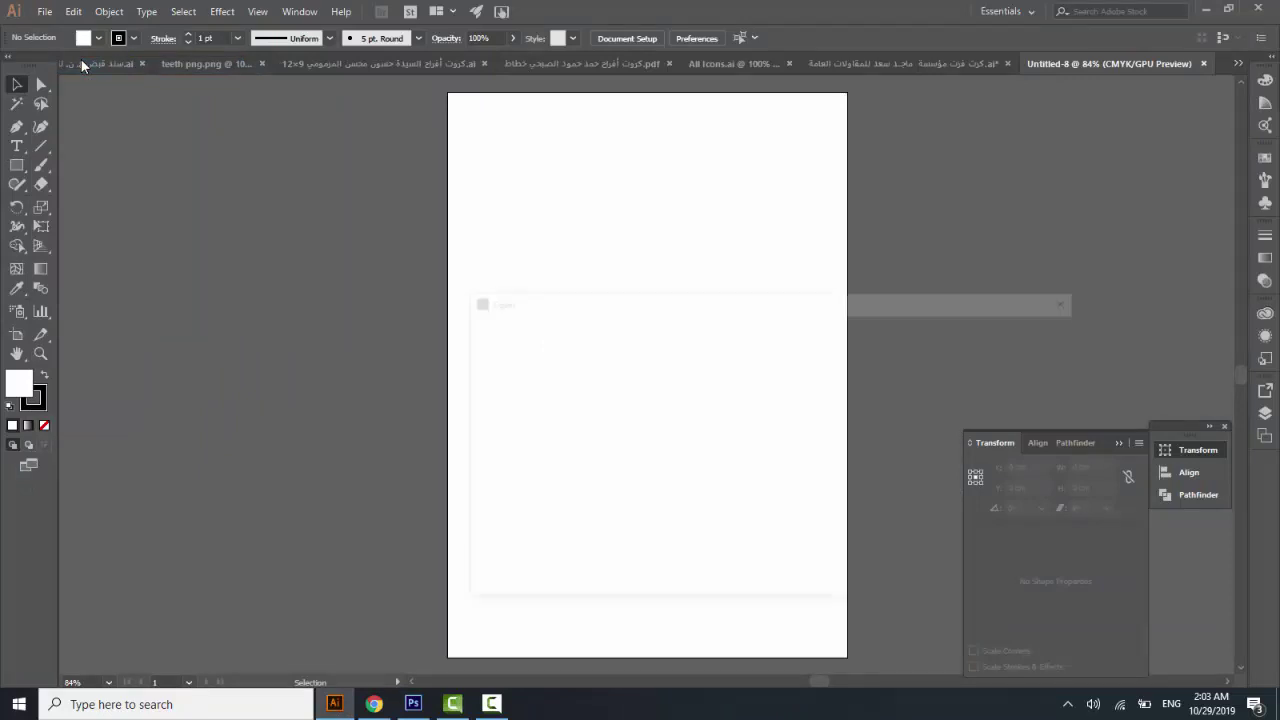
pyautogui.click(661, 388)
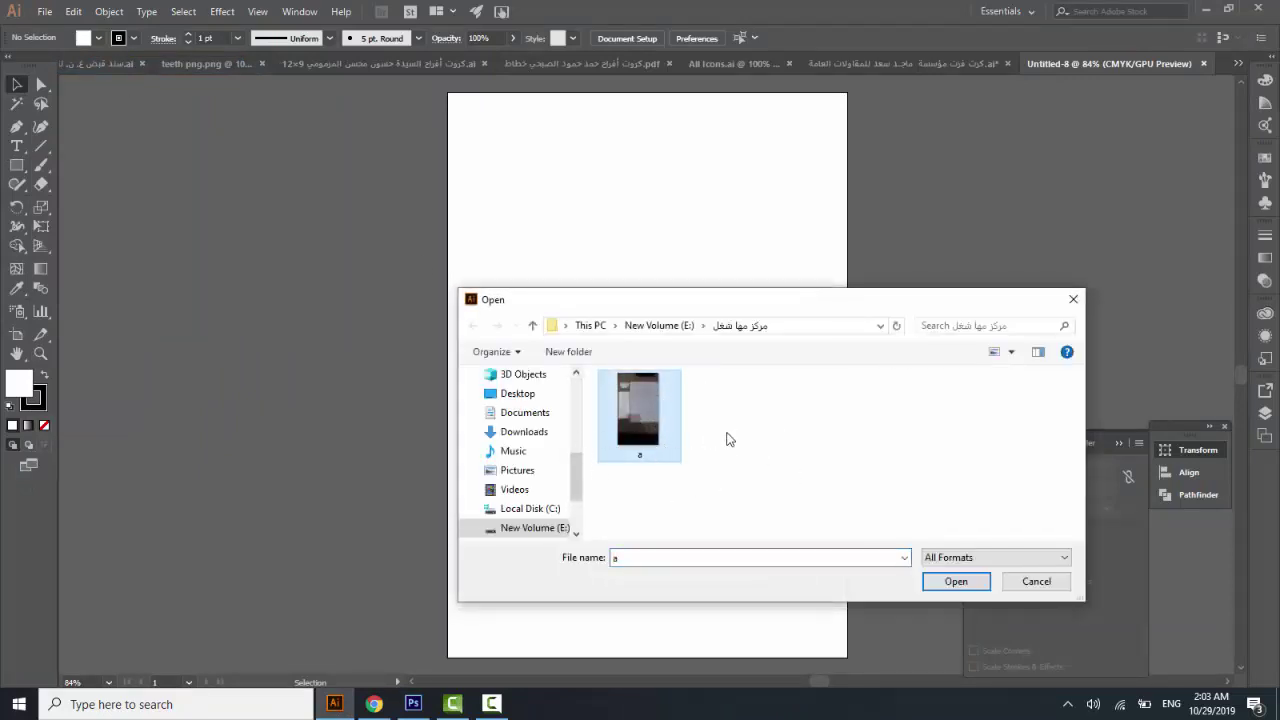
pyautogui.click(957, 582)
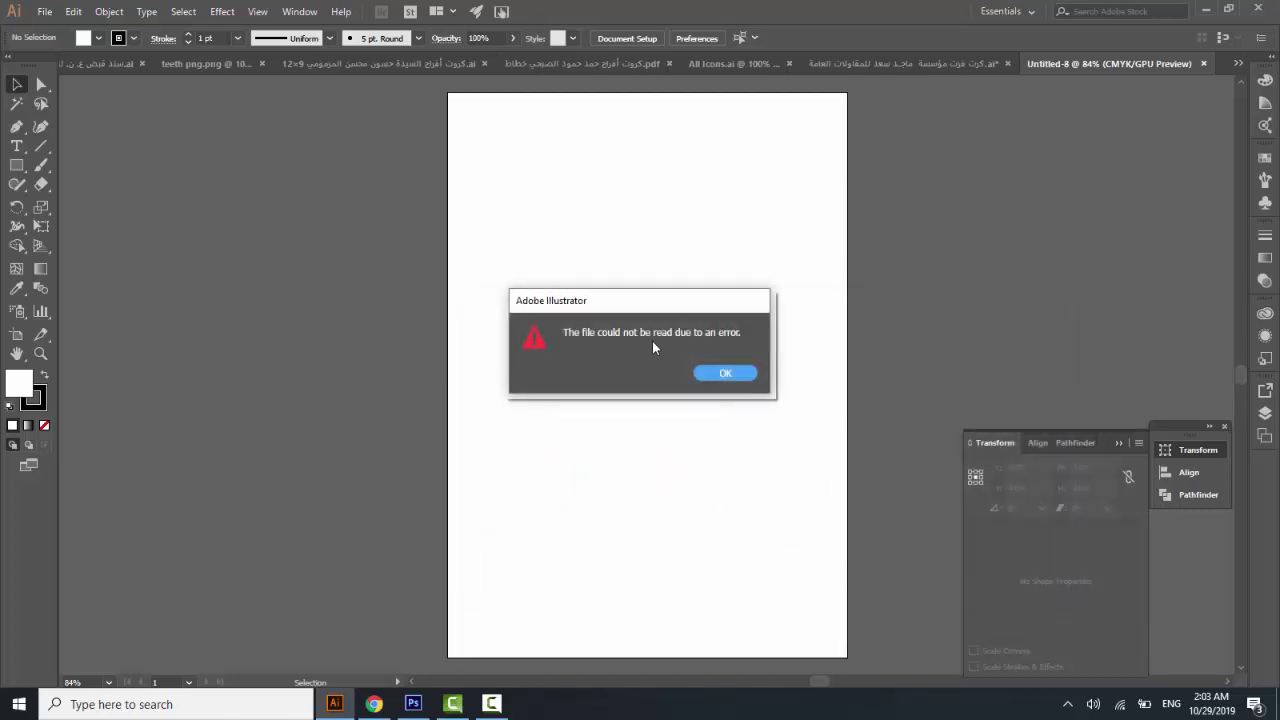
pyautogui.click(727, 374)
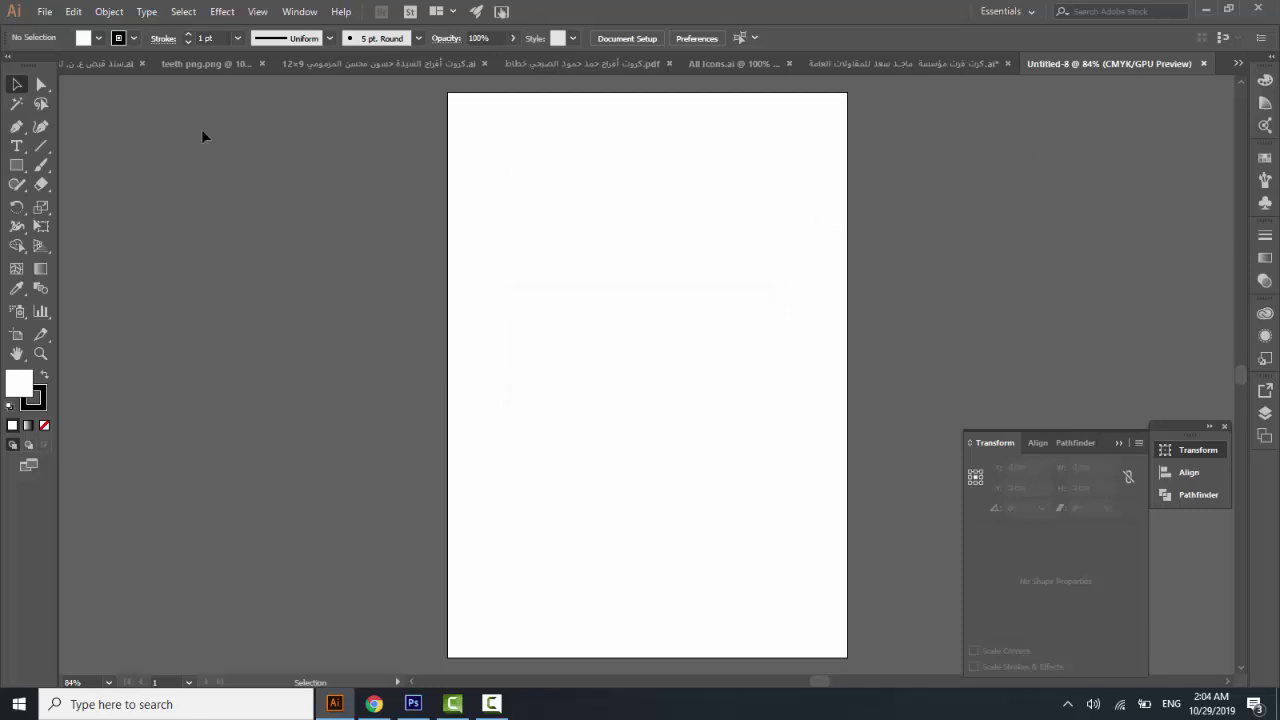
# Step: Browse to the saved photo a from Illustrator's file opening dialog and open it in Paint instead
pyautogui.click(45, 12)
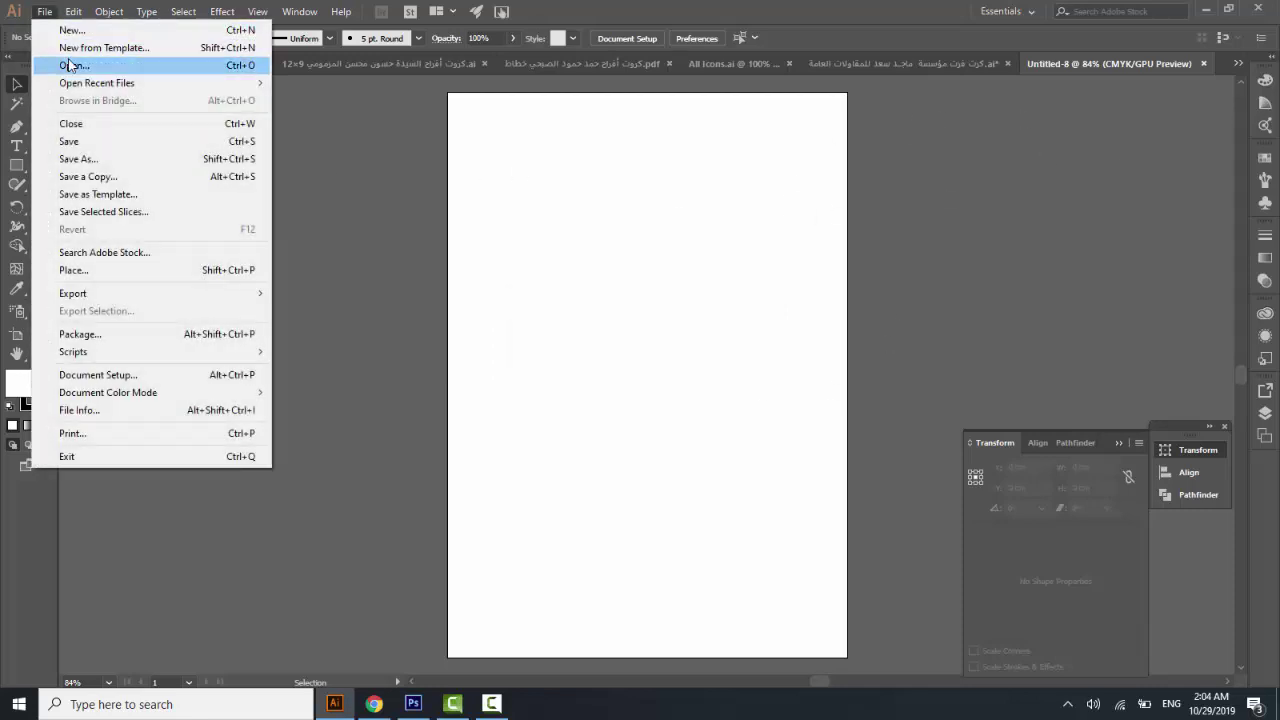
pyautogui.click(74, 65)
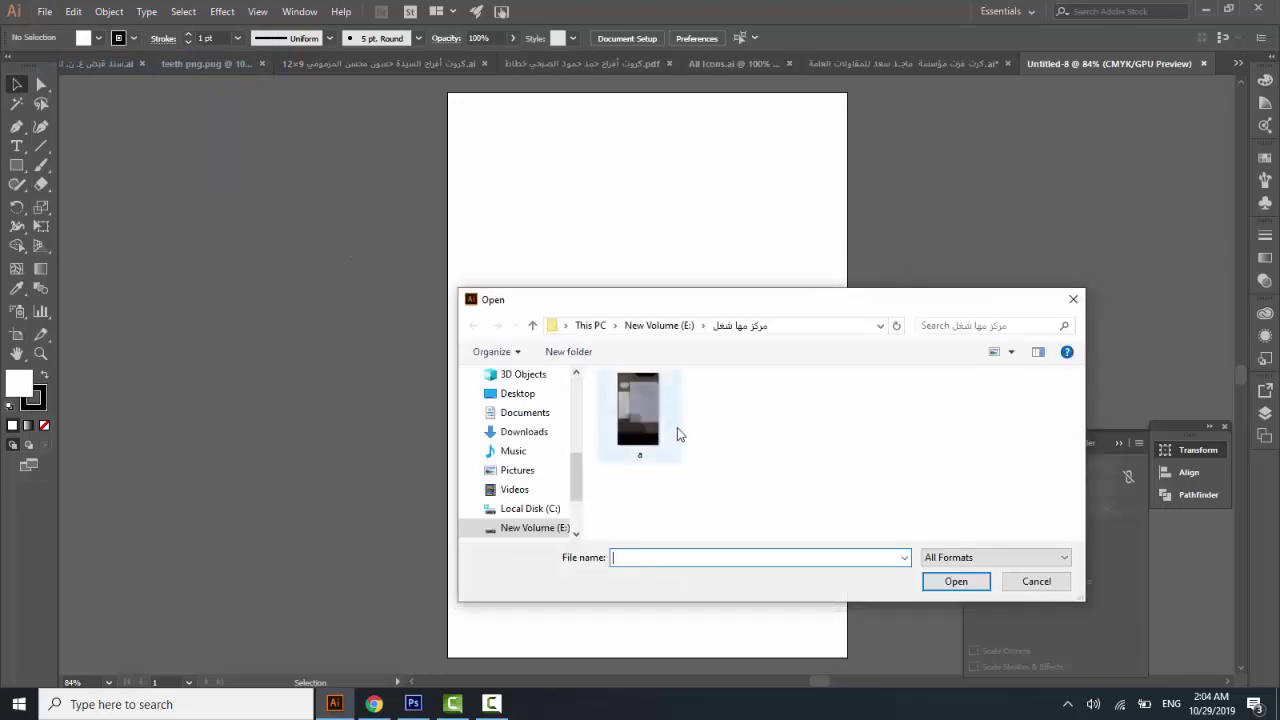
pyautogui.click(650, 404)
pyautogui.rightClick(645, 387)
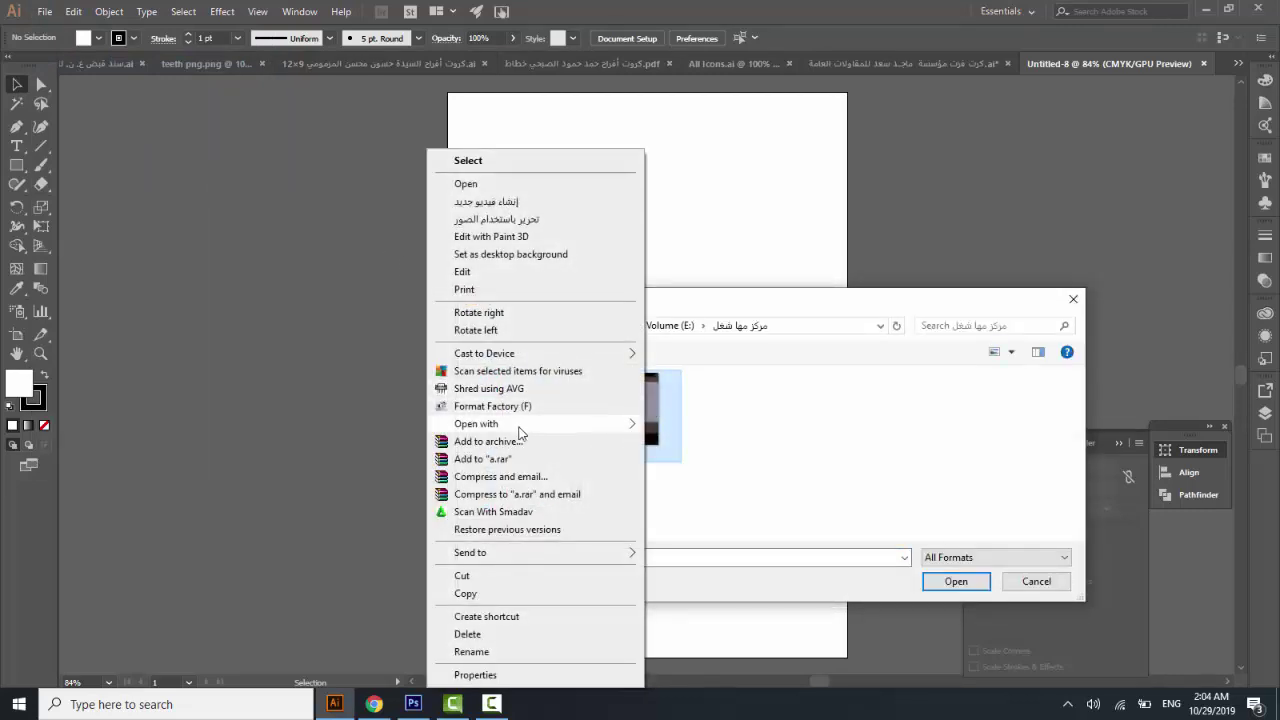
pyautogui.moveTo(618, 430)
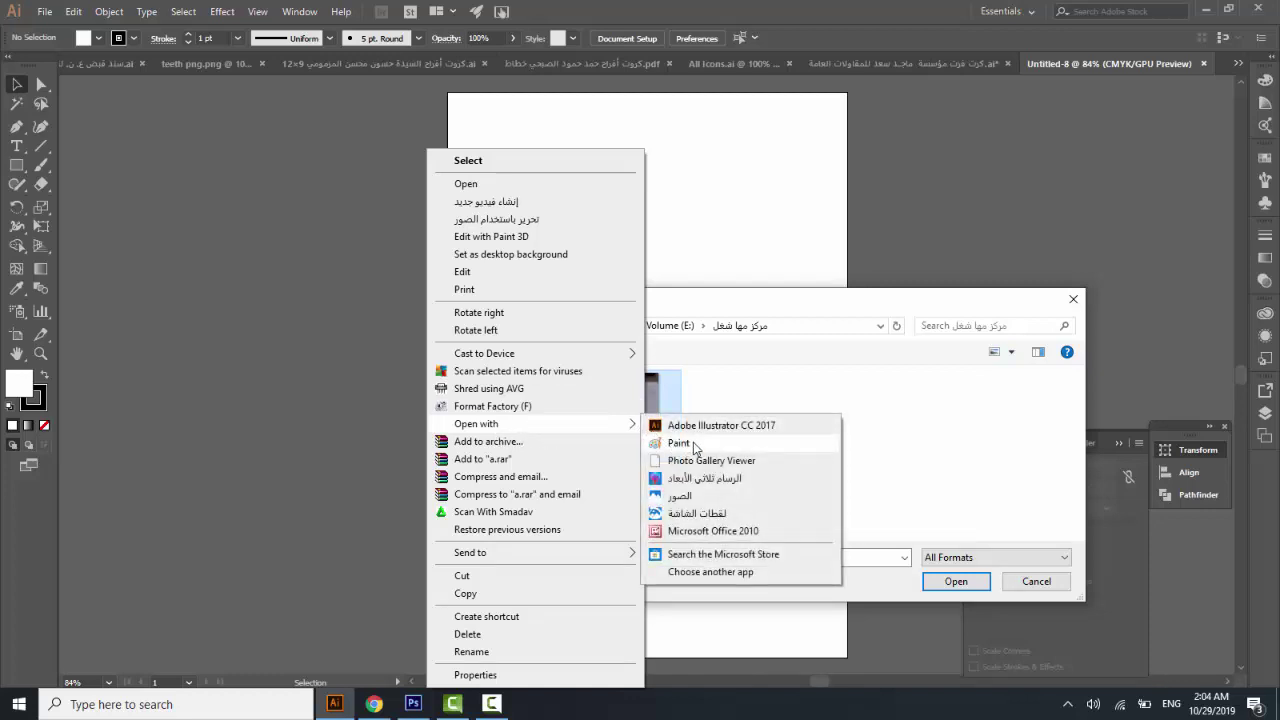
pyautogui.click(696, 446)
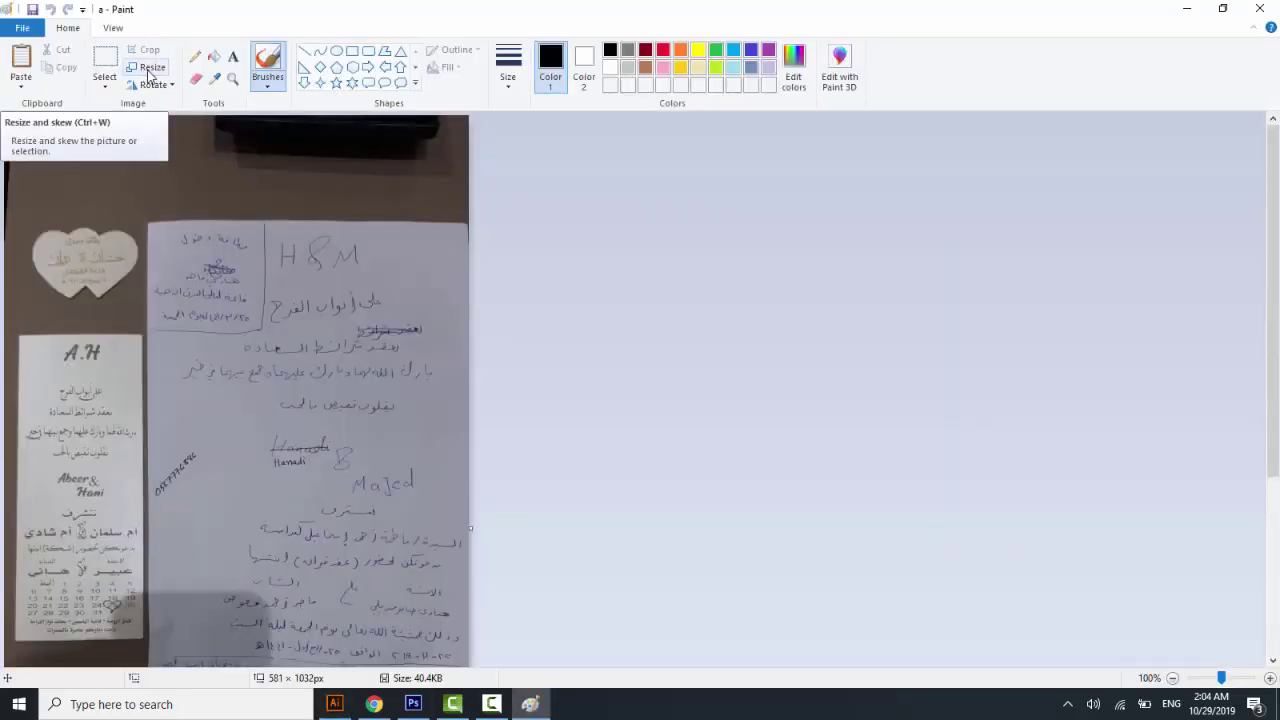
# Step: Resize the photo to 80% horizontally and vertically, with Maintain aspect ratio turned off
pyautogui.click(140, 72)
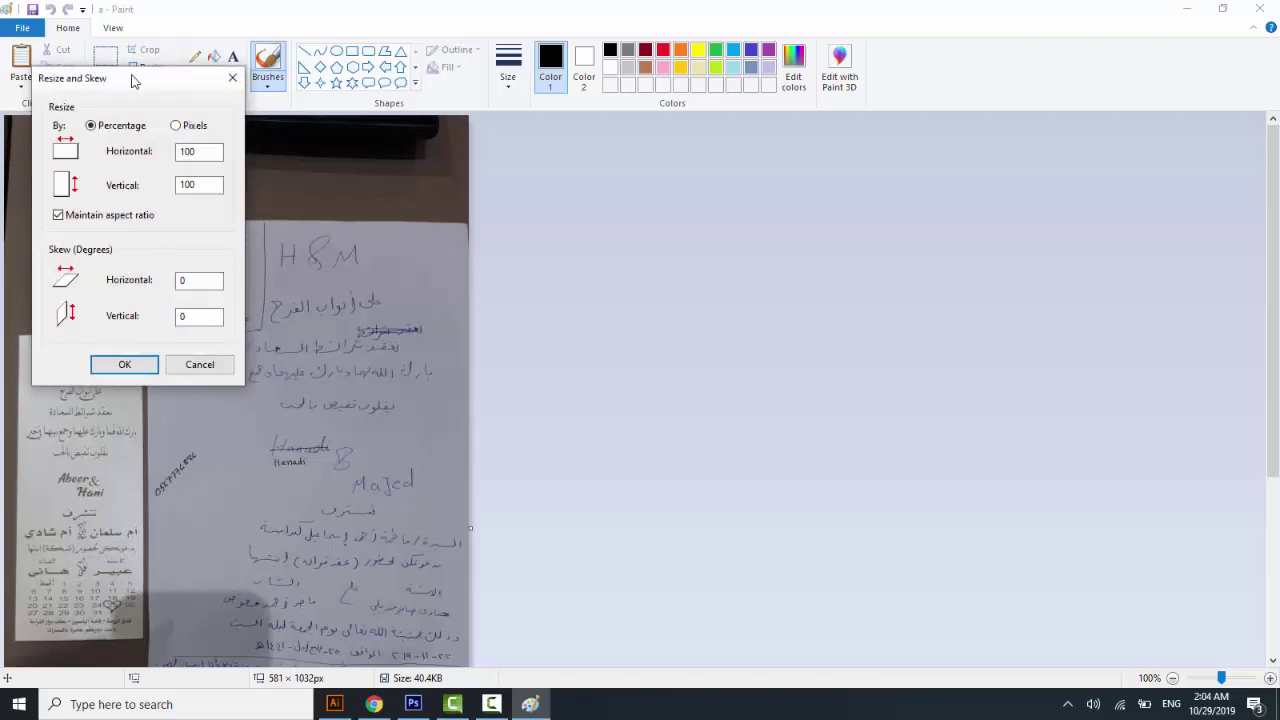
pyautogui.click(58, 216)
pyautogui.moveTo(197, 150); pyautogui.dragTo(170, 155)
pyautogui.write('80')
pyautogui.doubleClick(180, 185)
pyautogui.write('8')
pyautogui.click(141, 372)
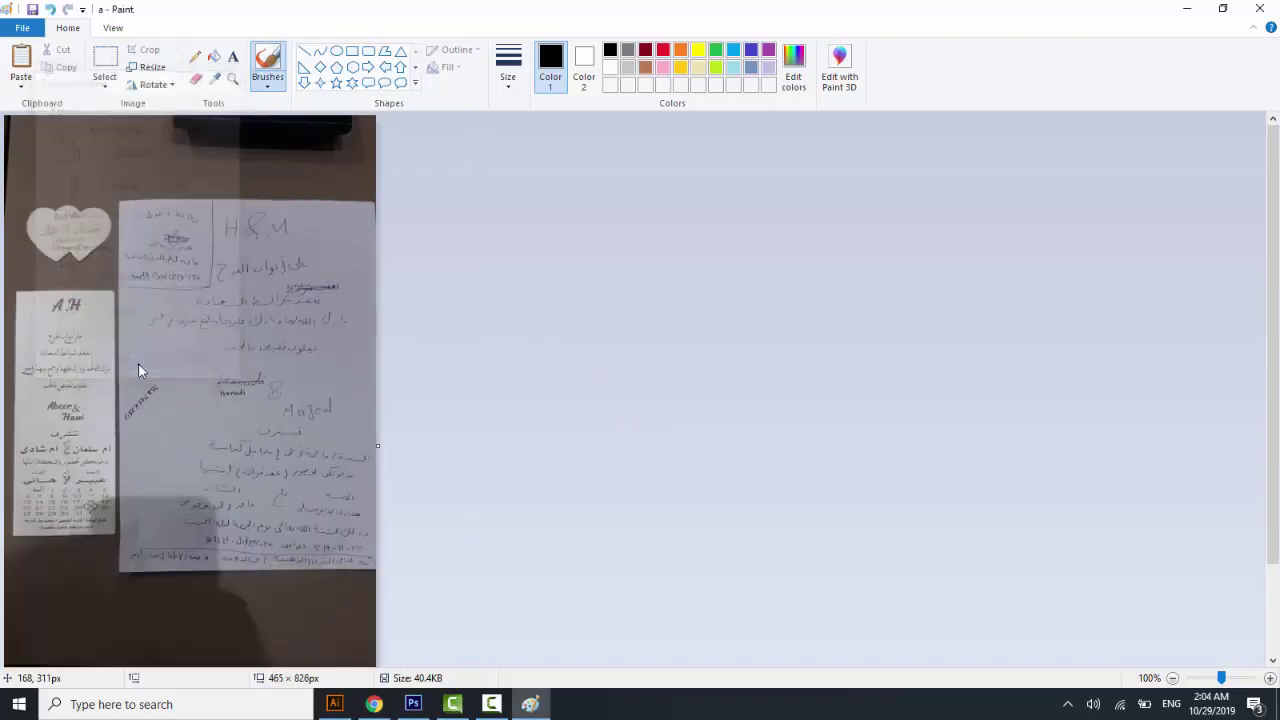
# Step: Close Paint with the resize saved to a.jpg, and open that file in Illustrator
pyautogui.click(1262, 9)
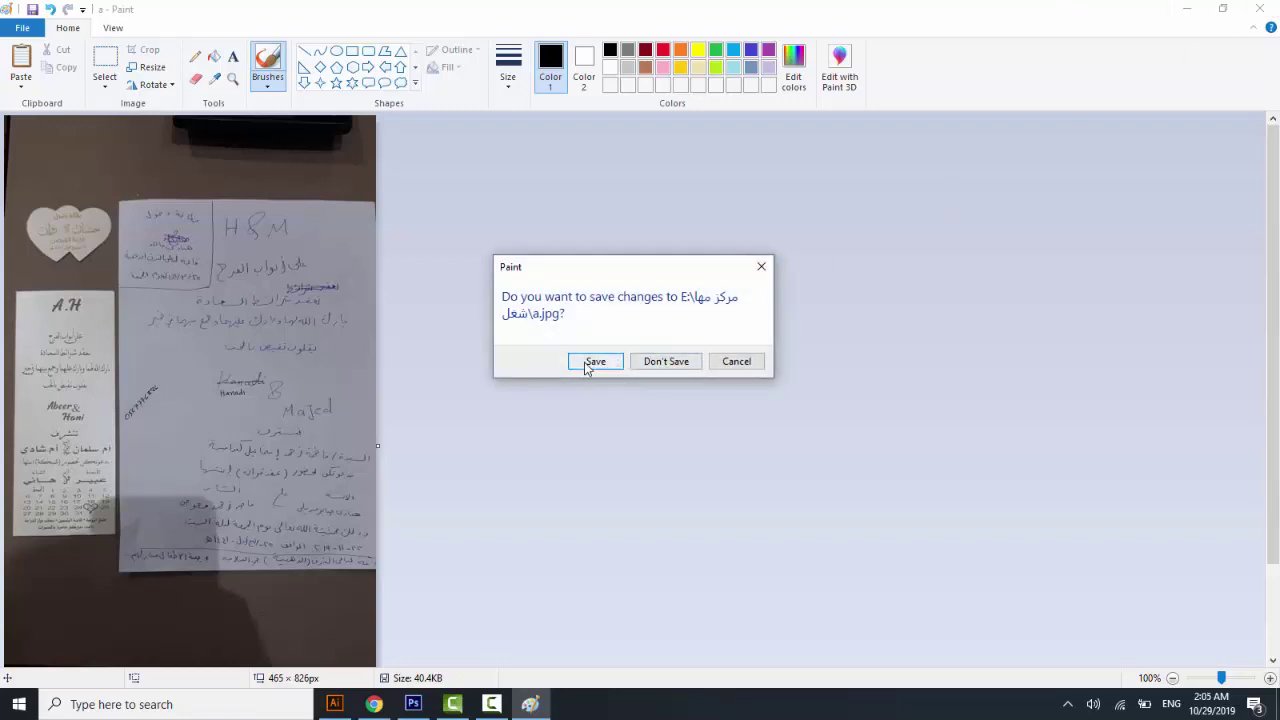
pyautogui.click(593, 362)
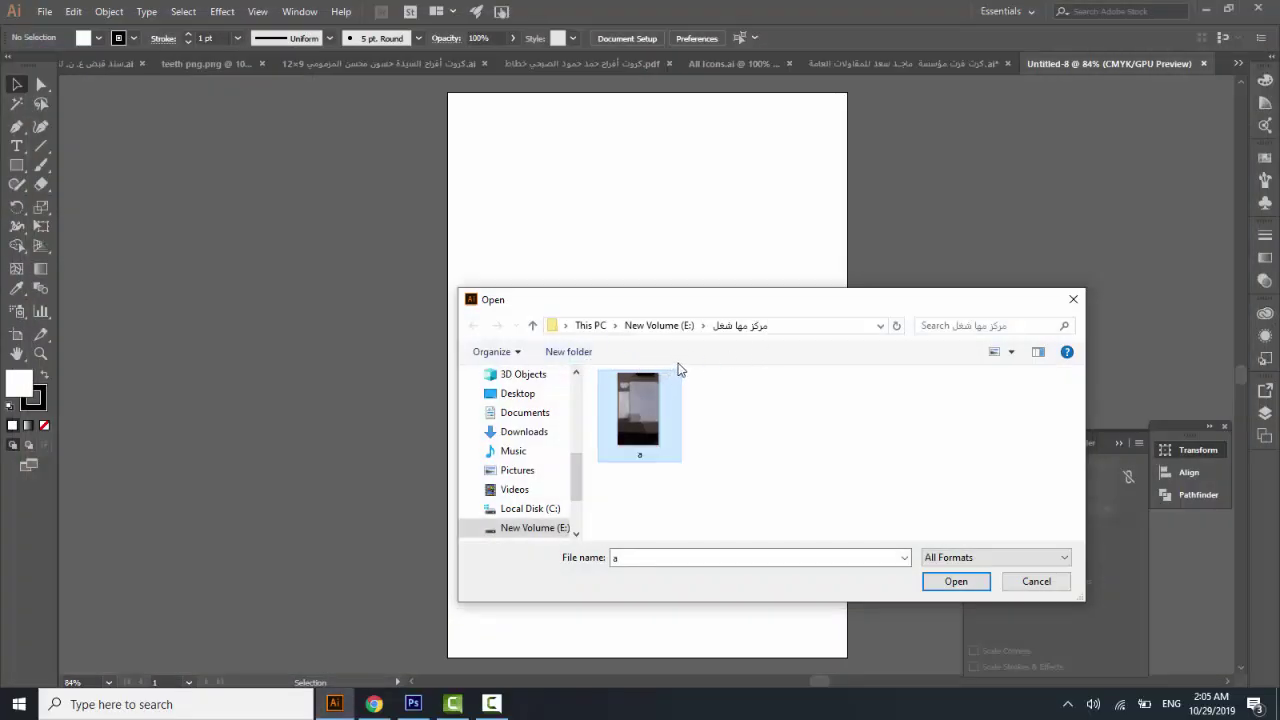
pyautogui.click(956, 582)
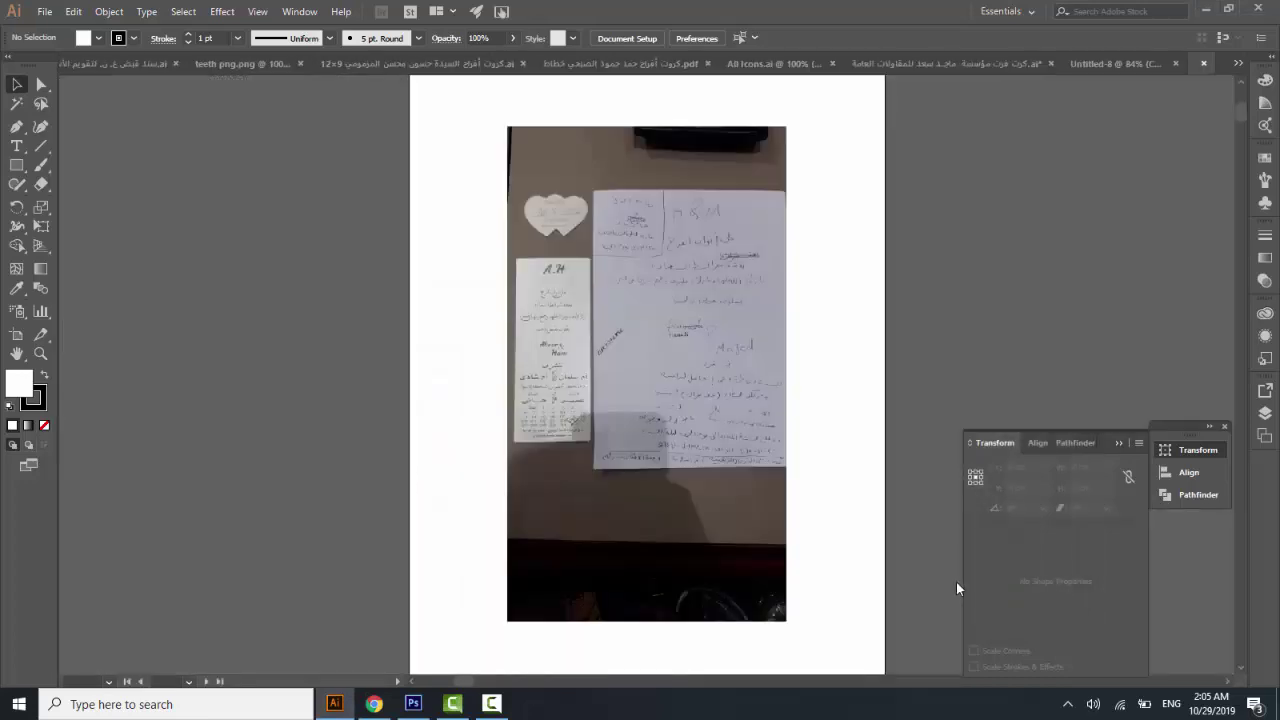
# Step: Examine the handwritten invitation text and the printed sample card in the opened photo up close
pyautogui.scroll(3, 728, 392)
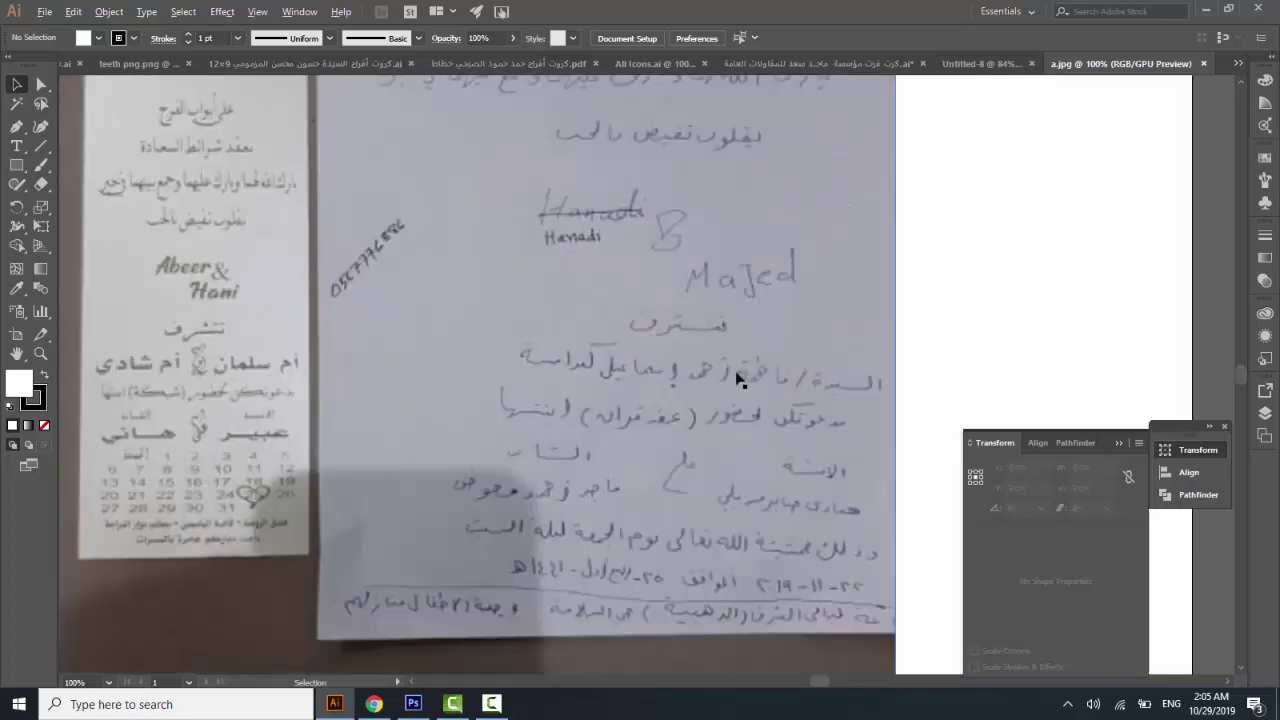
pyautogui.scroll(-5, 740, 374)
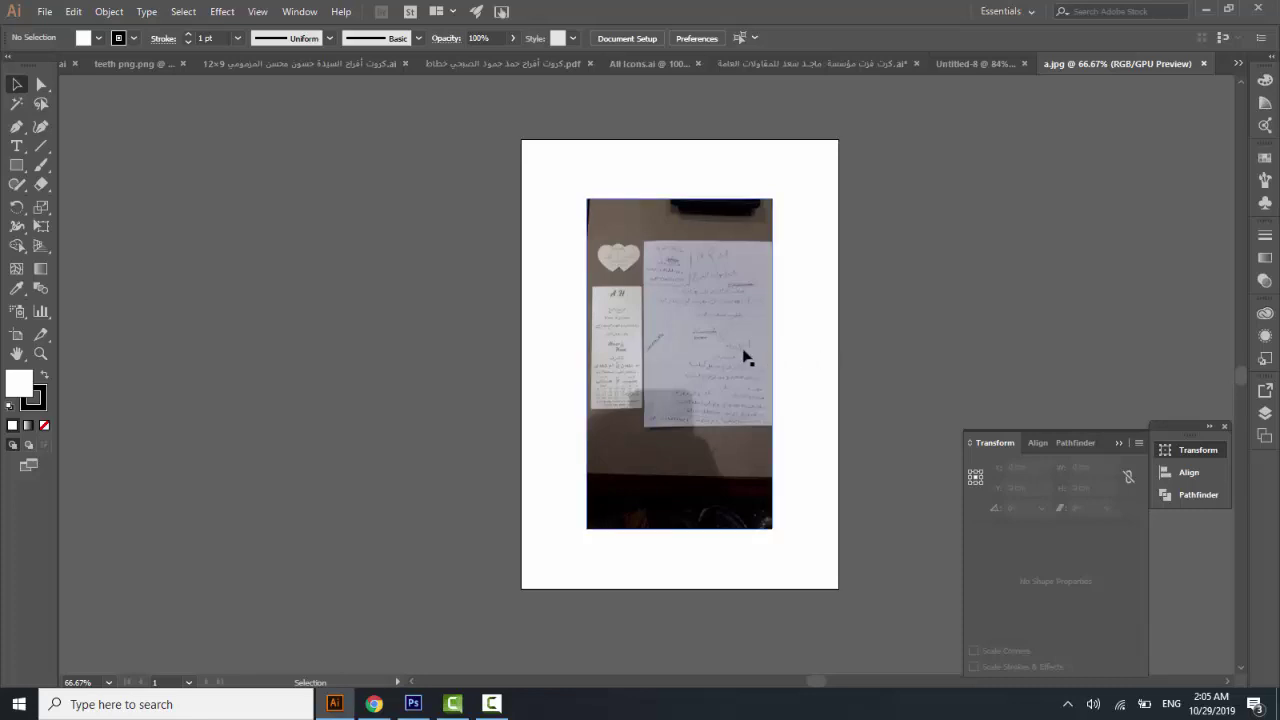
pyautogui.scroll(2, 746, 355)
pyautogui.scroll(1, 750, 354)
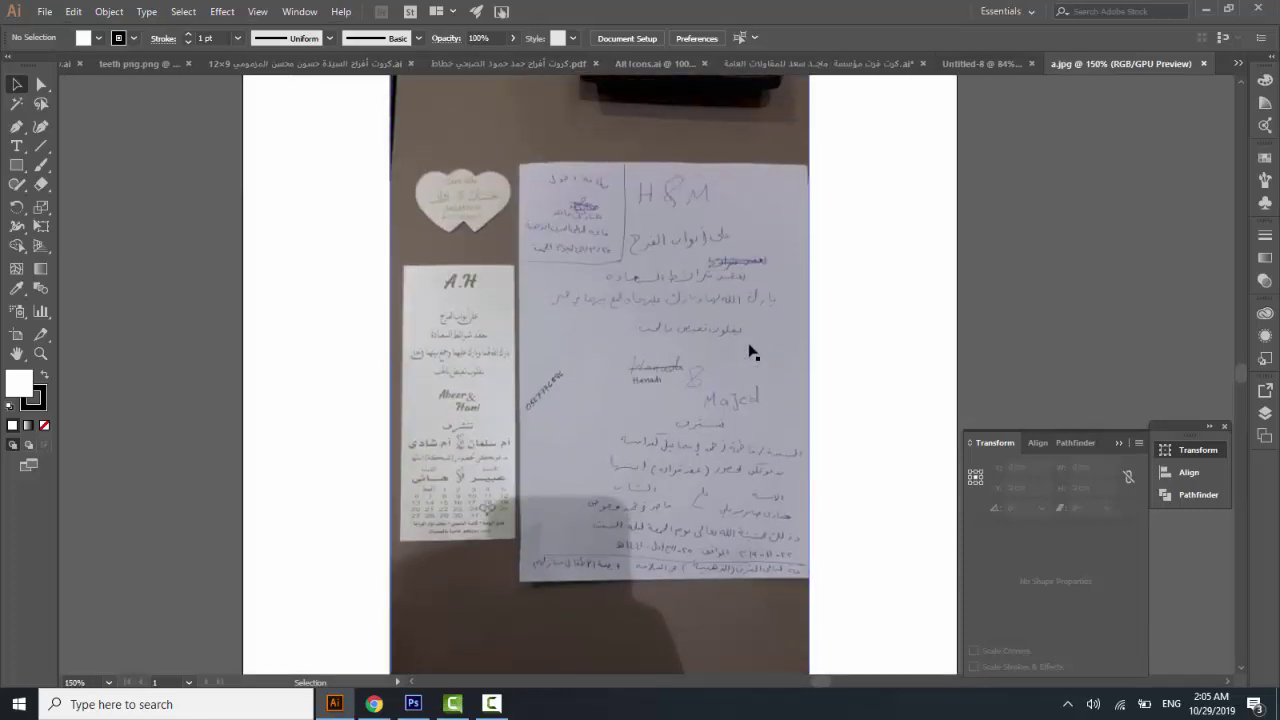
pyautogui.scroll(1, 752, 352)
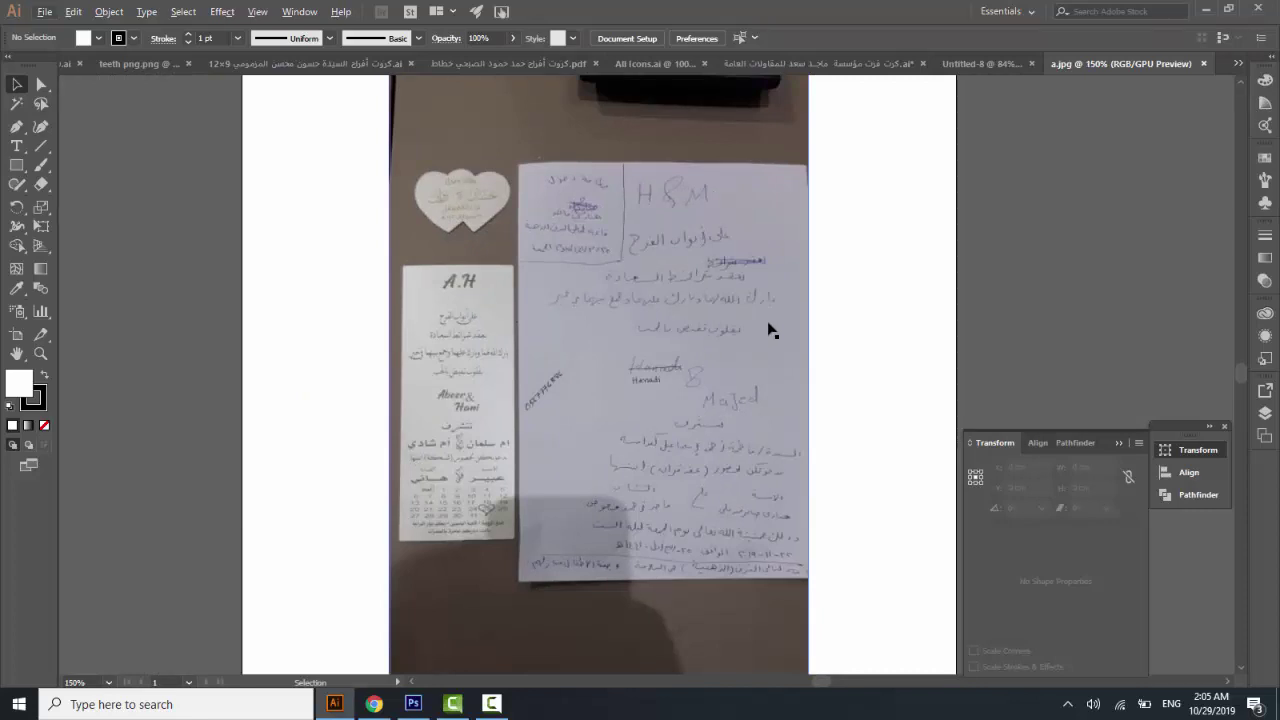
pyautogui.scroll(1, 804, 322)
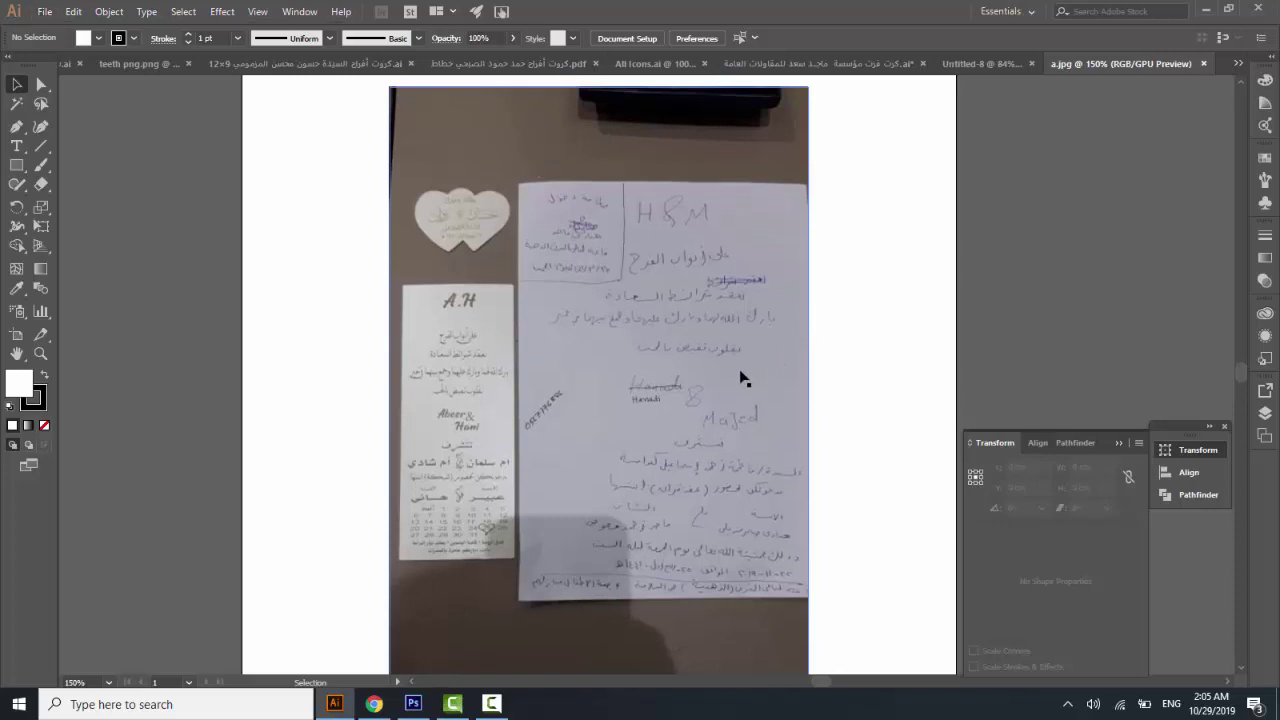
pyautogui.scroll(-2, 741, 378)
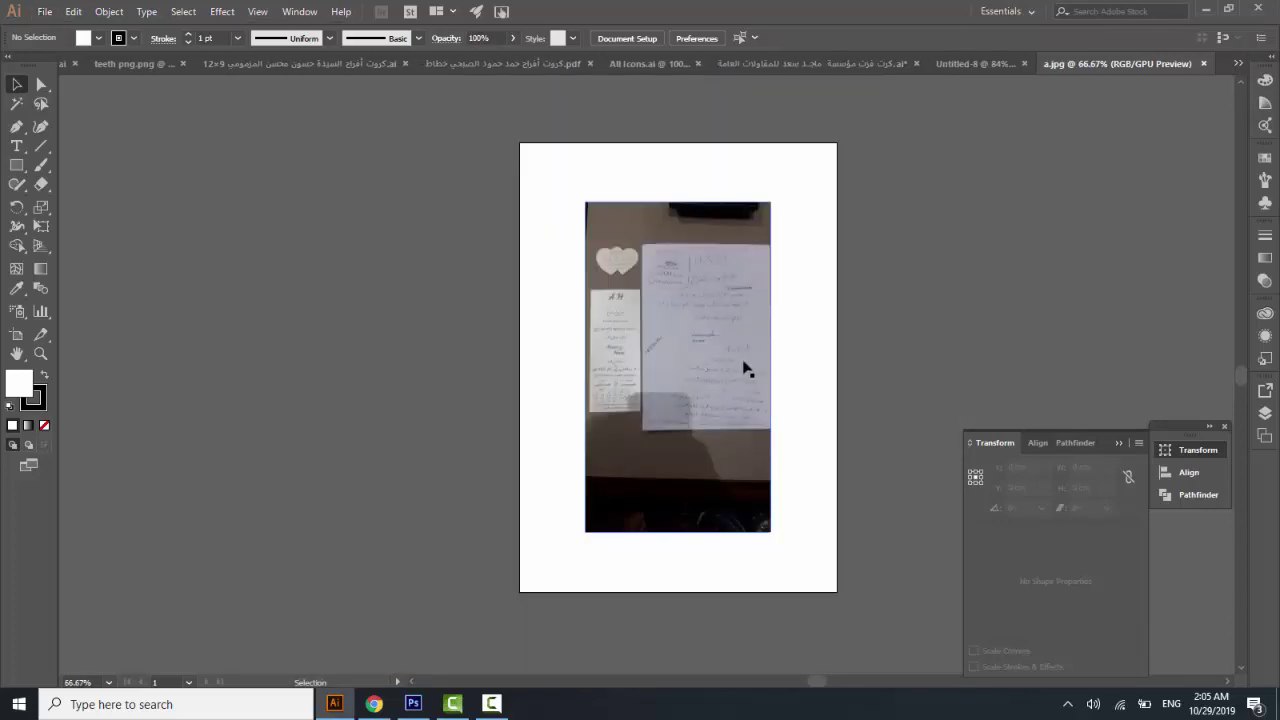